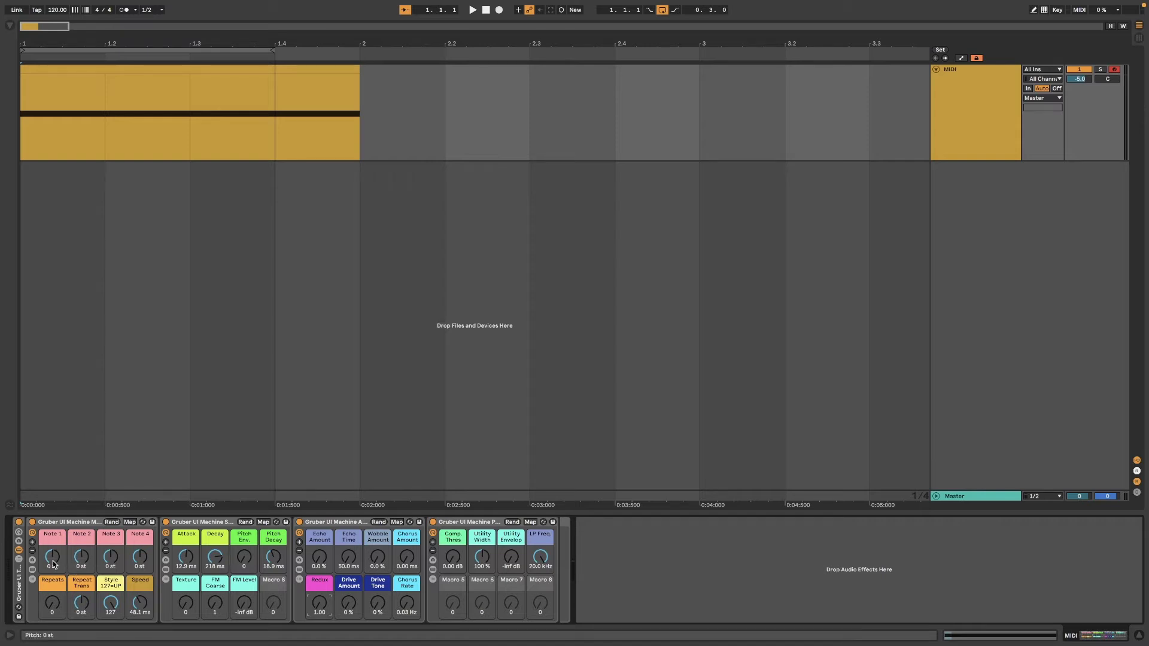
Play the loop and set Note 1 to +1 st, Note 2 to +5 st, Note 3 to +8 st and Note 4 to +12 st
key(space)
drag(52, 557, 111, 520)
drag(140, 557, 140, 501)
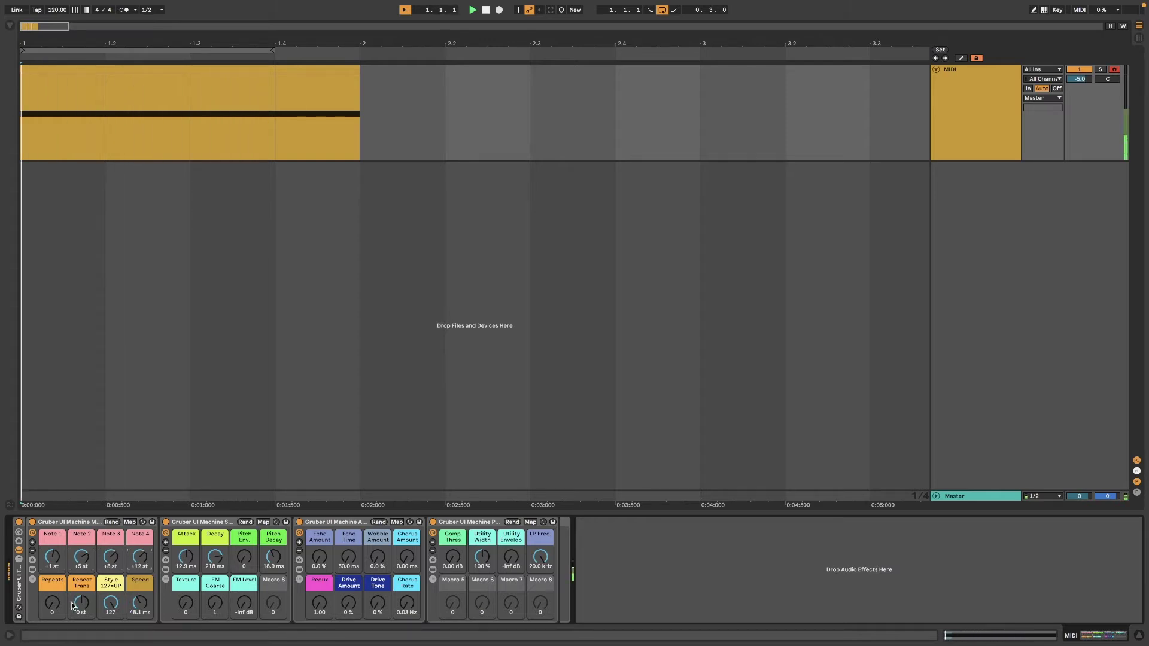
Set Repeats to 1, Repeat Trans to +4 st and Speed to 65.5 ms, replaying the loop to audition the pattern
drag(82, 603, 81, 598)
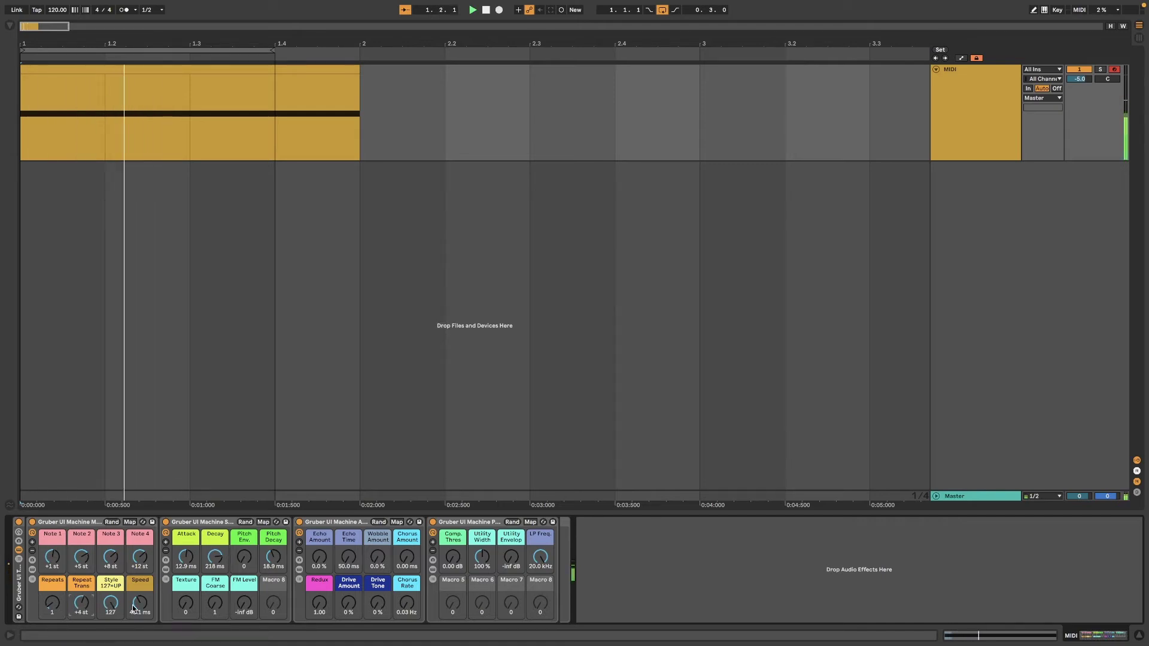
mouse_move(133, 609)
mouse_down()
mouse_move(133, 563)
mouse_move(133, 606)
mouse_up()
key(space)
key(space)
key(space)
key(space)
key(space)
key(space)
key(space)
key(space)
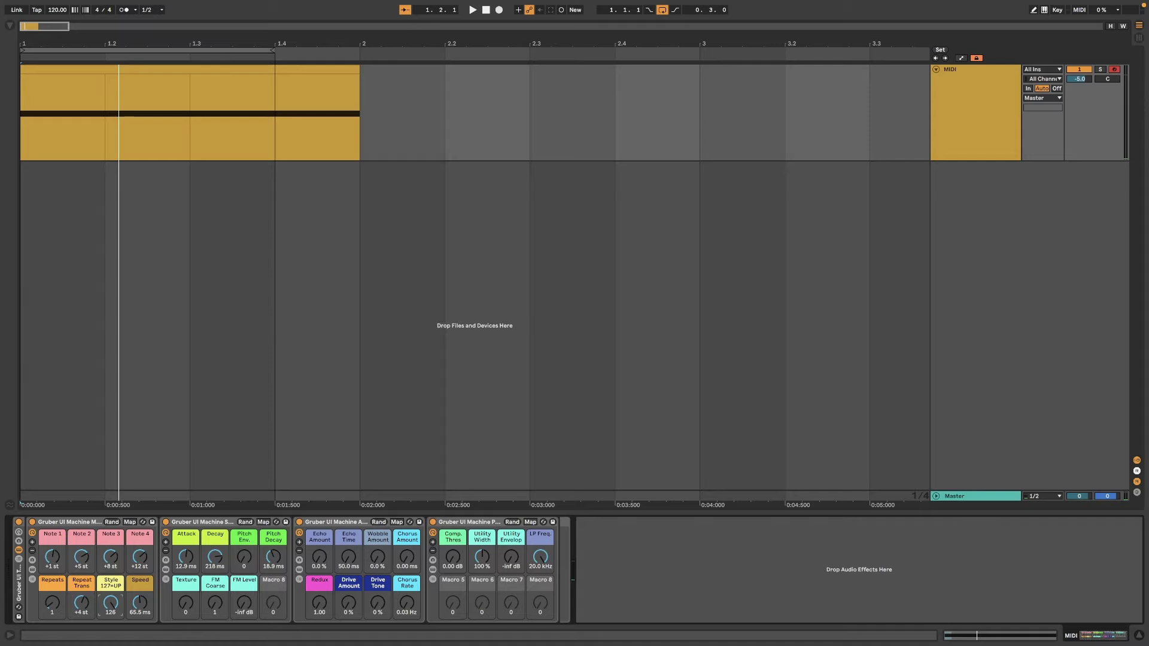
Audition the Style macro at 123 and return it to 127
key(space)
drag(111, 603, 111, 599)
key(space)
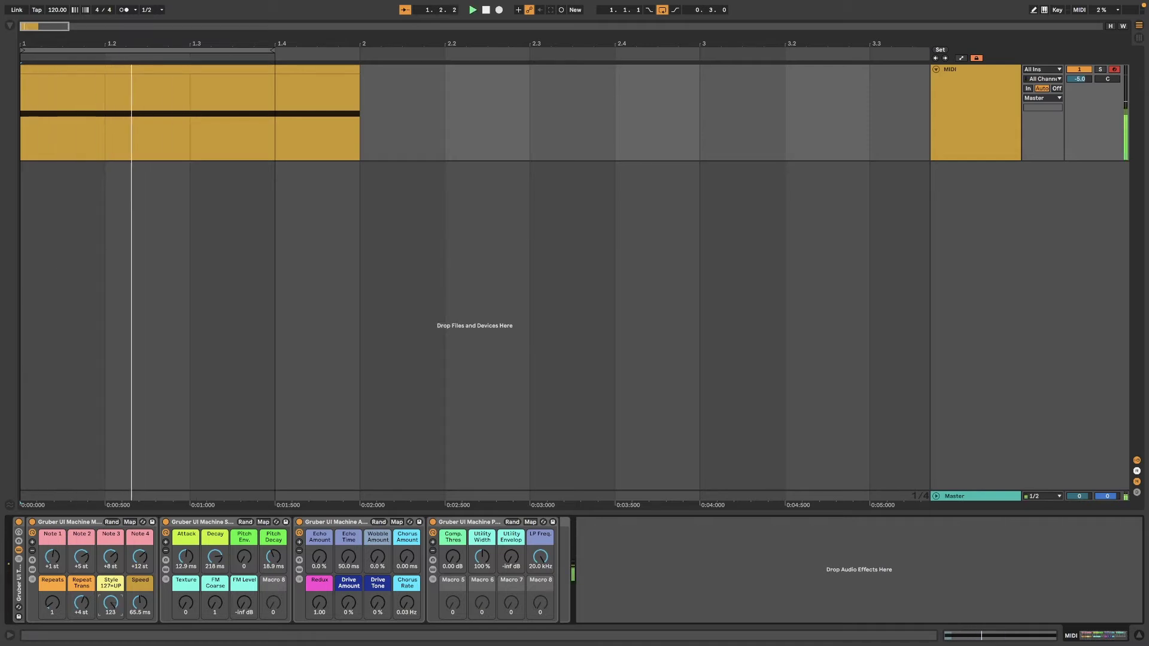
mouse_move(111, 603)
mouse_down()
mouse_move(111, 618)
mouse_move(111, 603)
mouse_up()
key(space)
key(space)
key(space)
key(space)
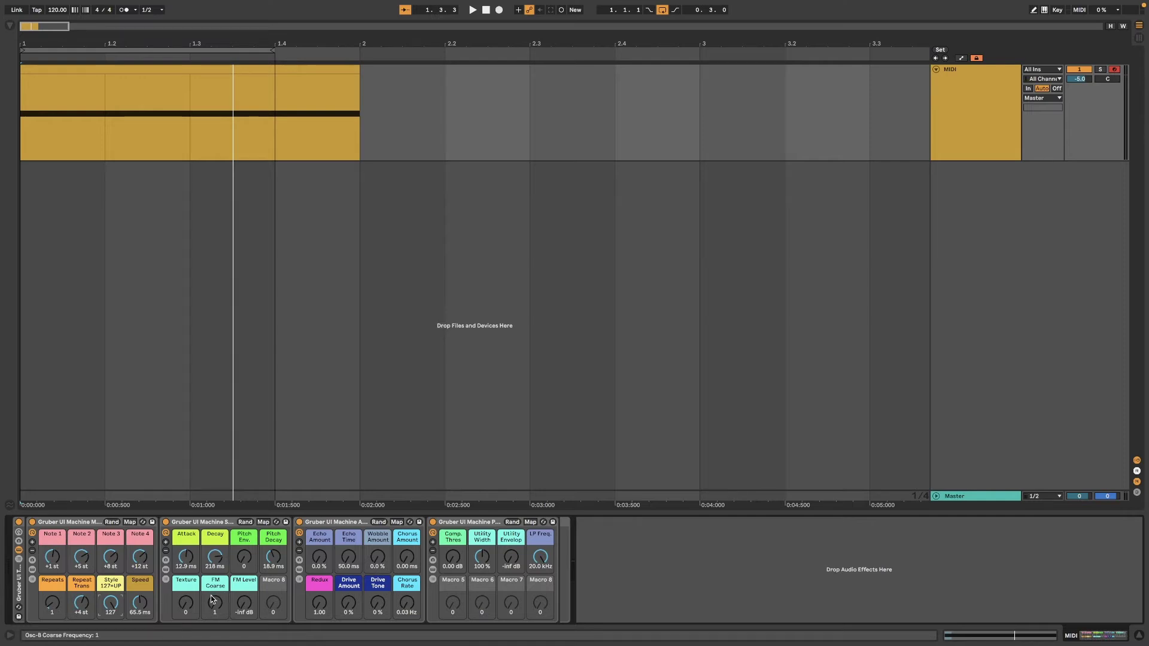
Set the synth's Texture to 18, FM Coarse 3, FM Level -44 dB, Attack 5.80 ms, Decay 243 ms, Pitch Env. 53 and Pitch Decay 21.0 ms
key(space)
drag(186, 606, 244, 594)
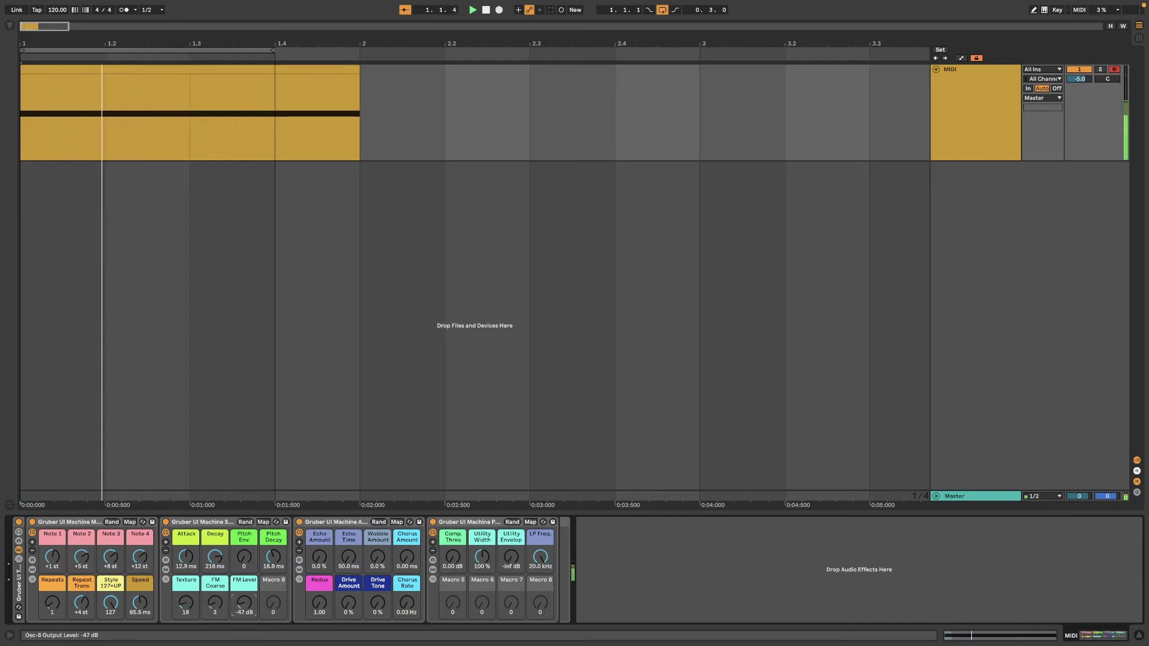
drag(186, 557, 253, 521)
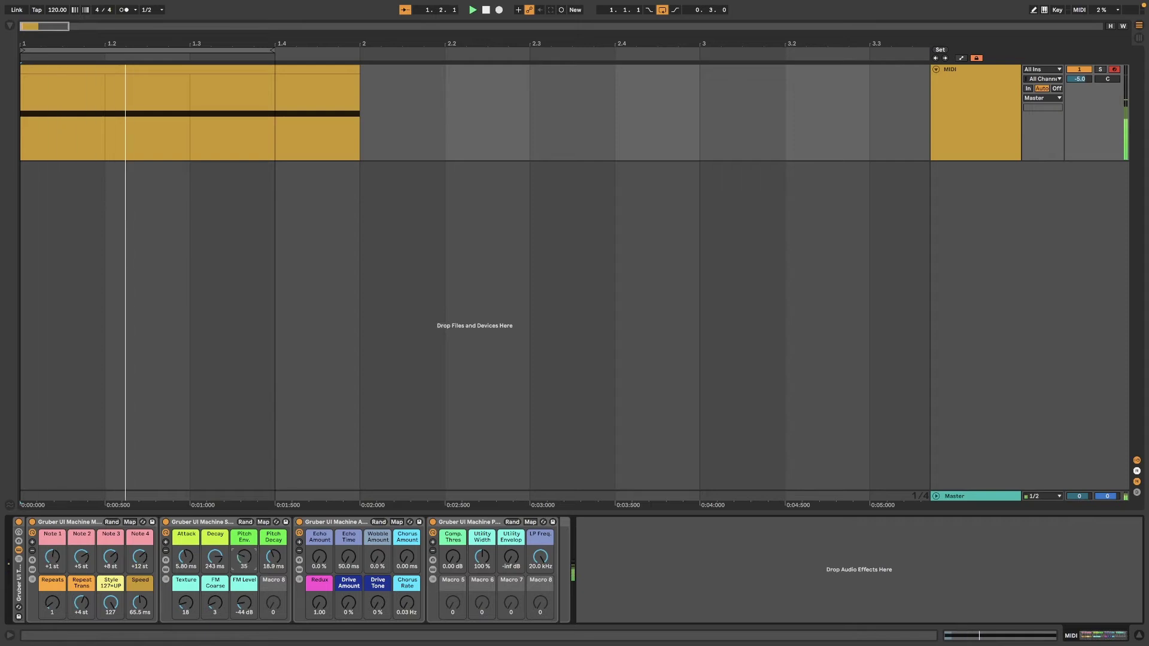
mouse_move(276, 566)
mouse_down()
mouse_move(276, 552)
mouse_move(245, 573)
mouse_move(274, 566)
mouse_up()
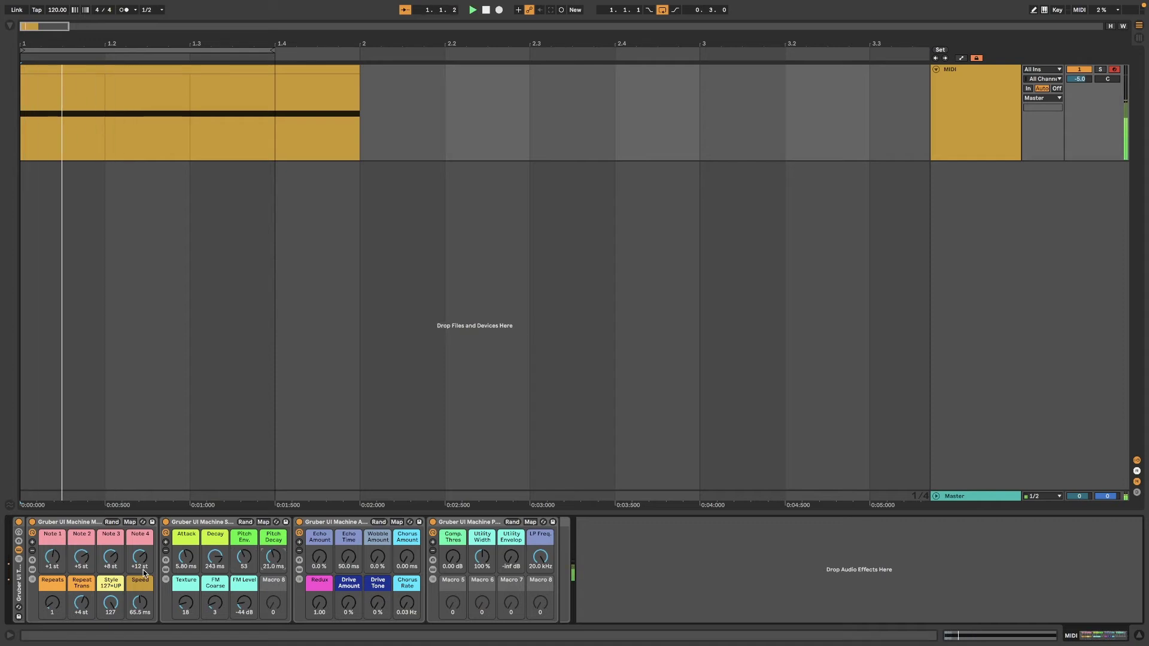
Set Notes 1 to 3 to 0 st, Note 4 to -9 st, Repeats 2, Repeat Trans -4 st, Style 120 and Speed 63.5 ms
drag(141, 559, 84, 562)
drag(82, 605, 54, 603)
click(57, 606)
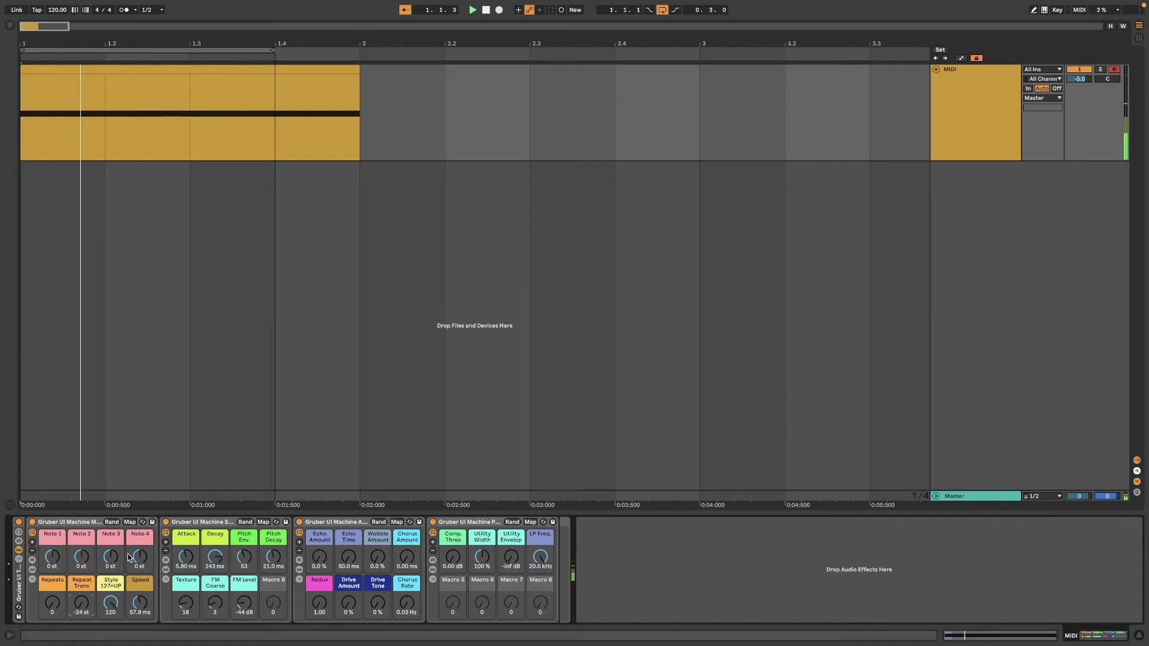
drag(140, 557, 140, 548)
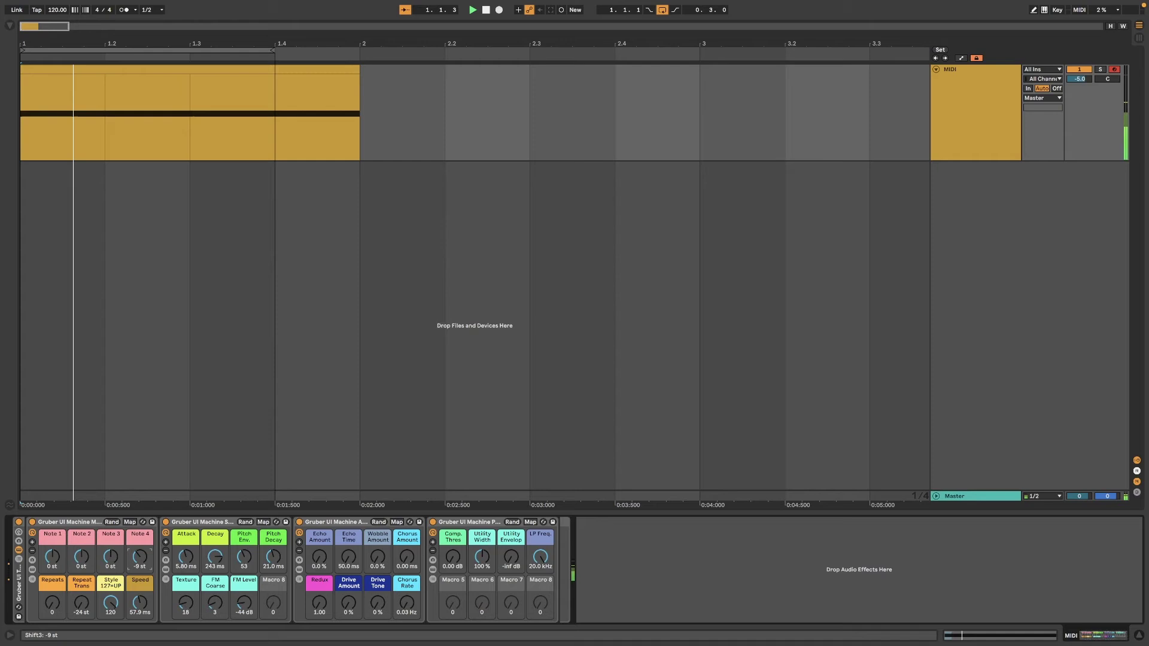
drag(139, 604, 52, 598)
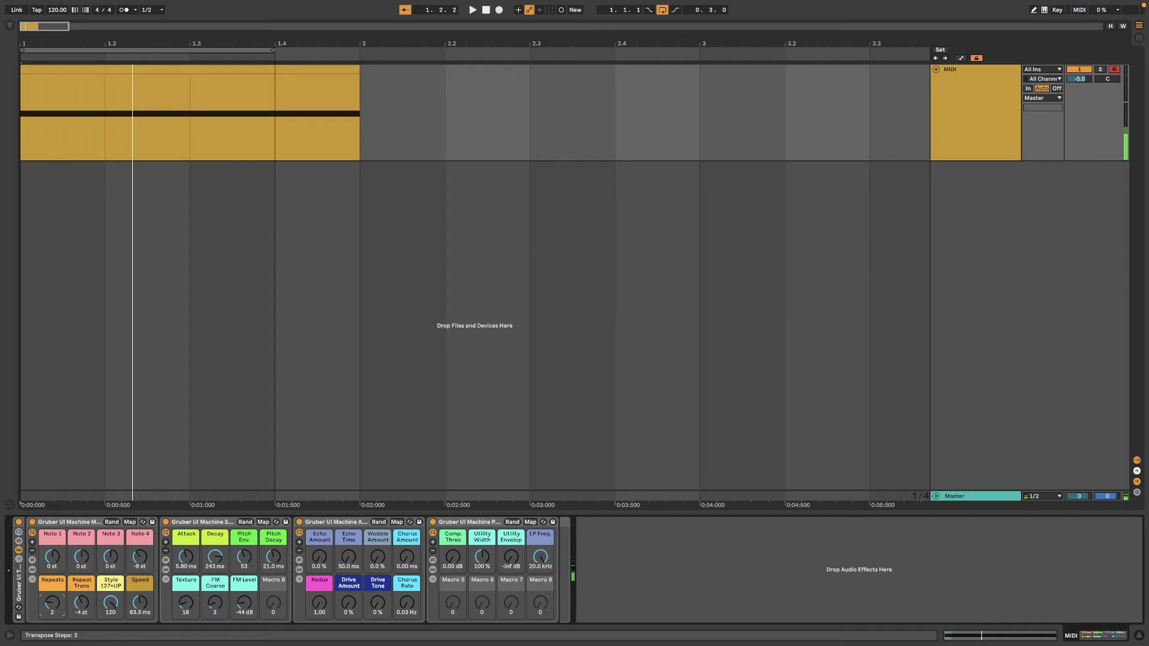
Set the synth's Attack to 3.76 ms, Decay 442 ms, Pitch Env. 76, Texture 64, FM Coarse 7 and FM Level -35 dB
drag(186, 556, 244, 545)
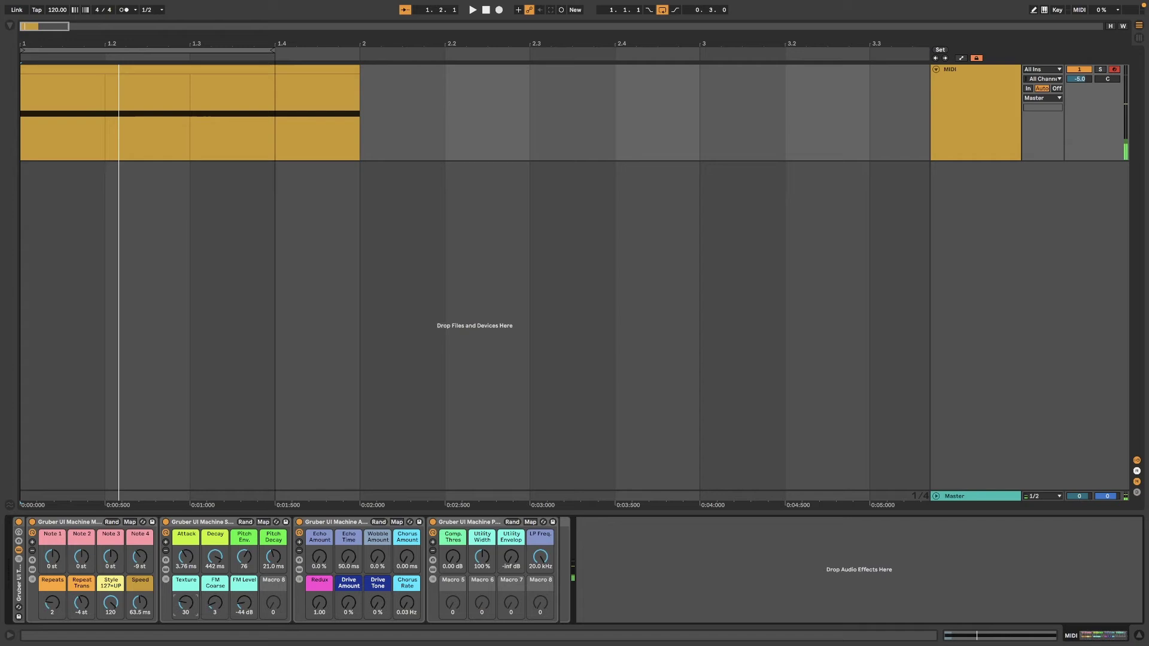
key(space)
drag(186, 604, 243, 609)
key(space)
key(space)
key(space)
key(space)
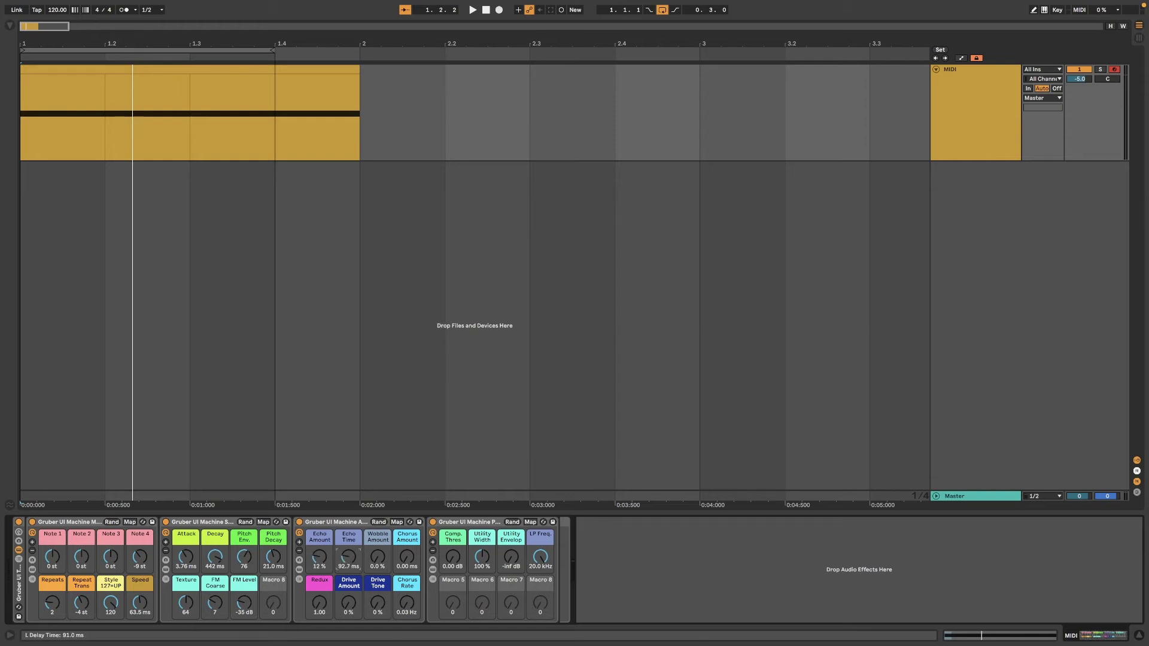
Set Echo Amount to 13 %, Echo Time 167 ms, Wobble Amount 61 %, Chorus Amount 0.36 ms and Chorus Rate 0.65 Hz
key(space)
drag(348, 557, 407, 534)
key(space)
key(space)
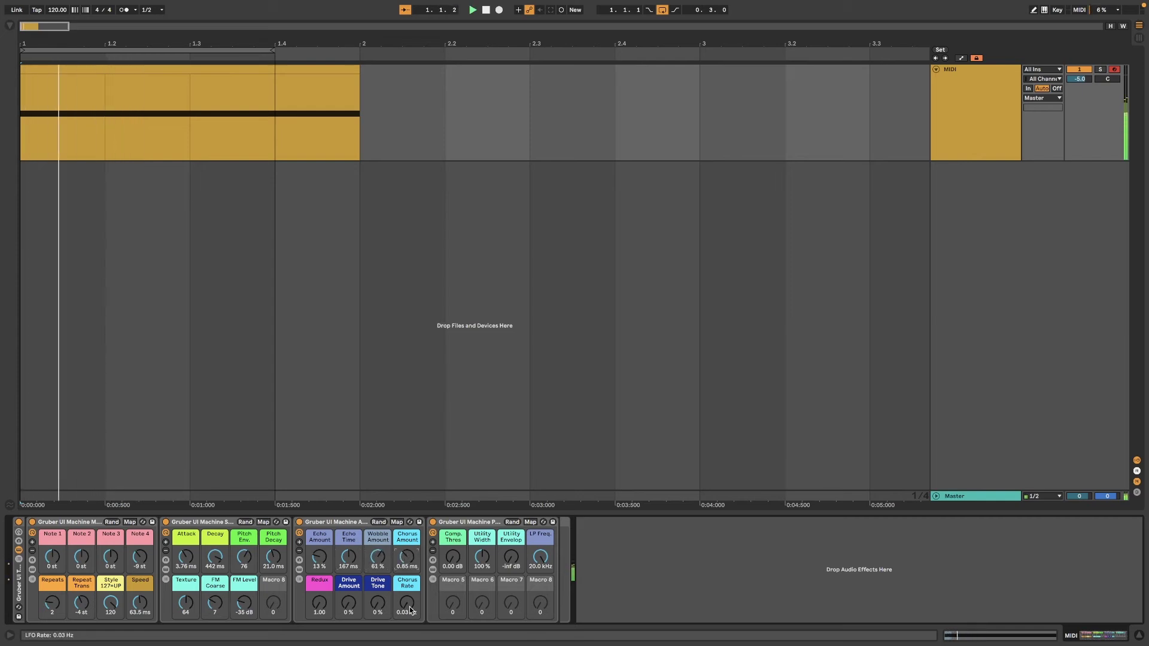
mouse_move(411, 610)
mouse_down()
mouse_move(410, 563)
mouse_move(407, 626)
mouse_up()
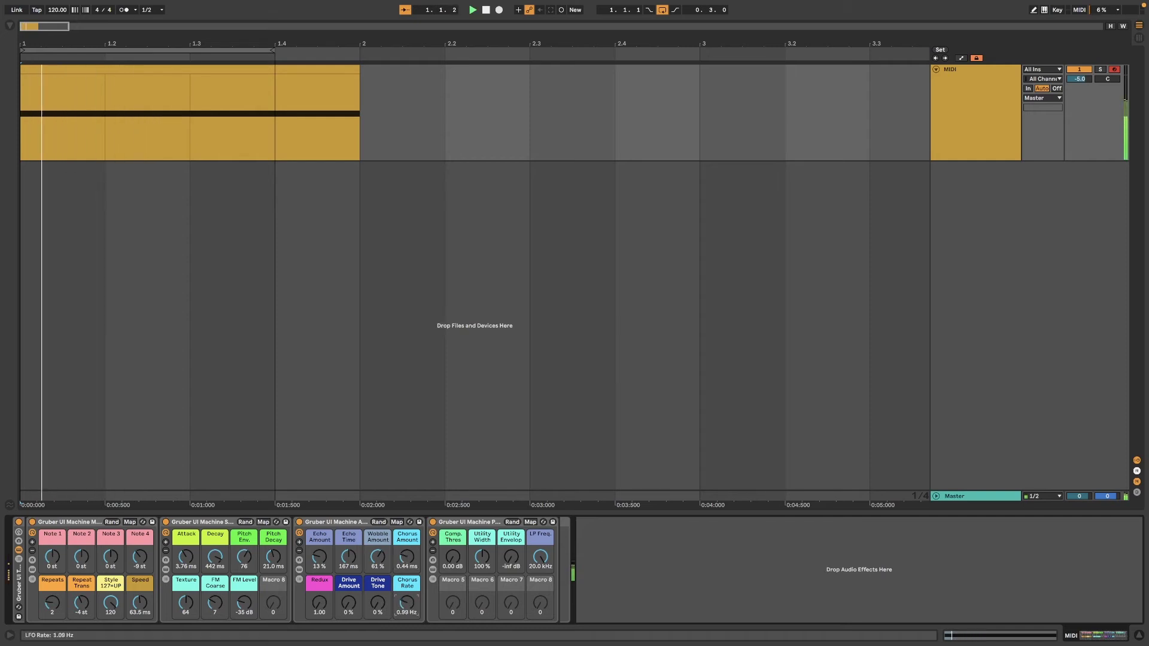
drag(411, 587, 411, 592)
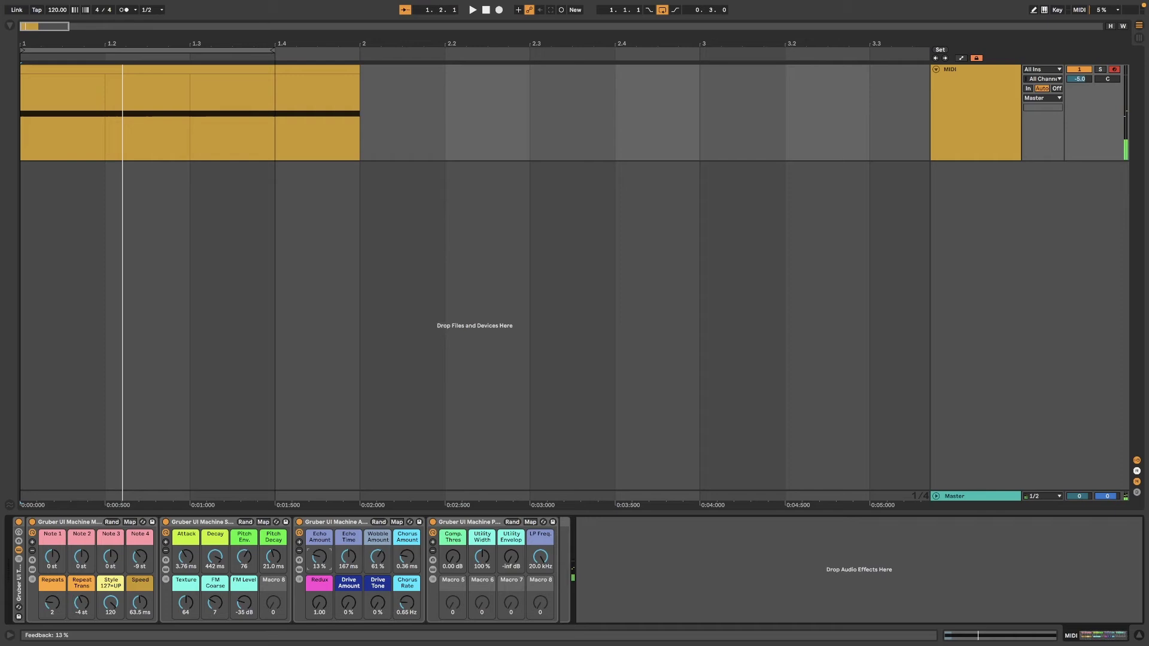
Set Drive Amount to 62 %, Drive Tone to 6 % and Echo Amount to 5.9 %, replaying the loop to hear the result
drag(319, 603, 378, 609)
key(space)
key(space)
key(space)
key(space)
key(space)
key(space)
key(space)
key(space)
Set Repeats to 0 and Repeat Trans to 0 st, and audition the sound without repeats
drag(52, 605, 82, 600)
key(space)
key(space)
key(space)
key(space)
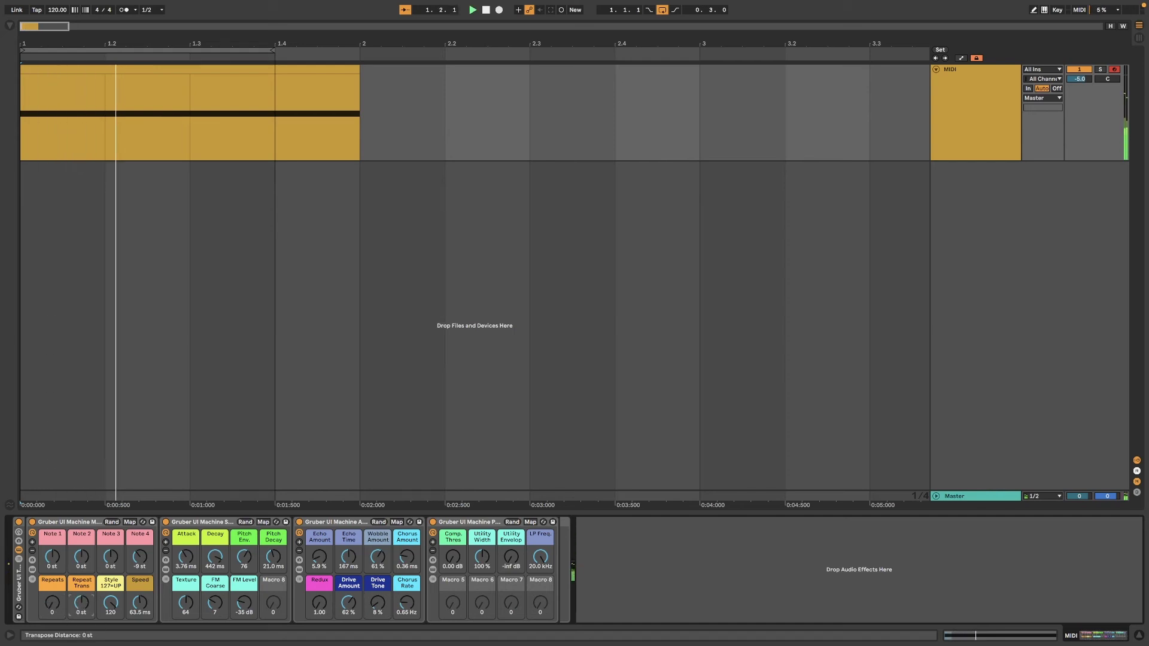
Set Wobble Amount to 0 %, Repeats to 1 and Repeat Trans to -4 st
drag(378, 556, 377, 582)
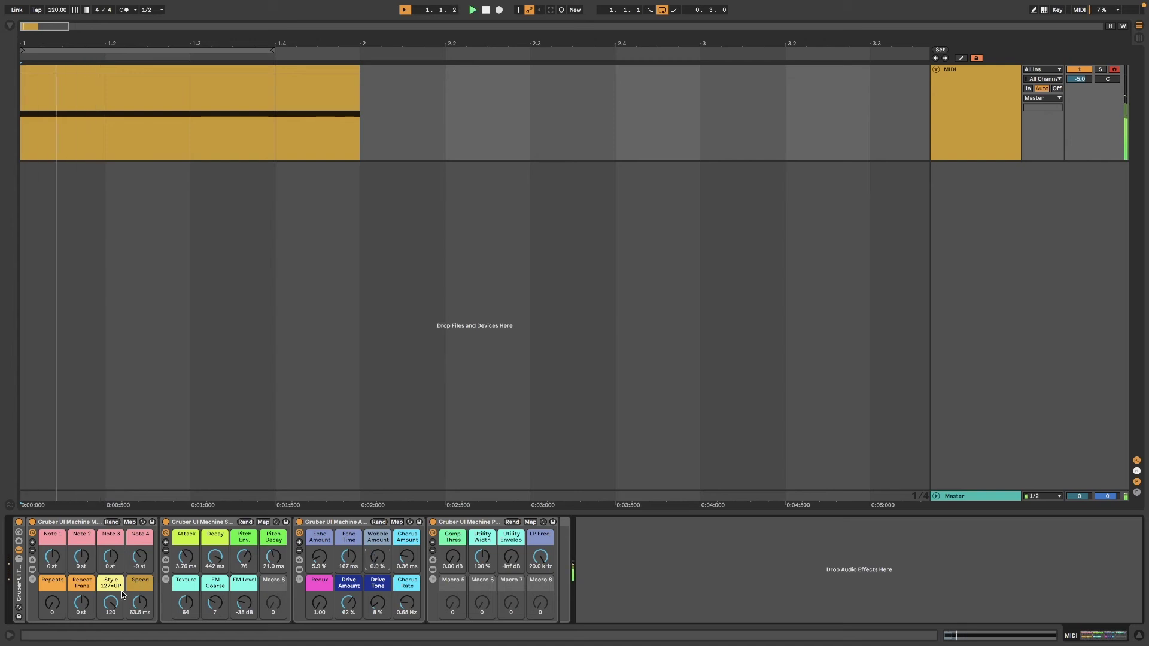
click(52, 604)
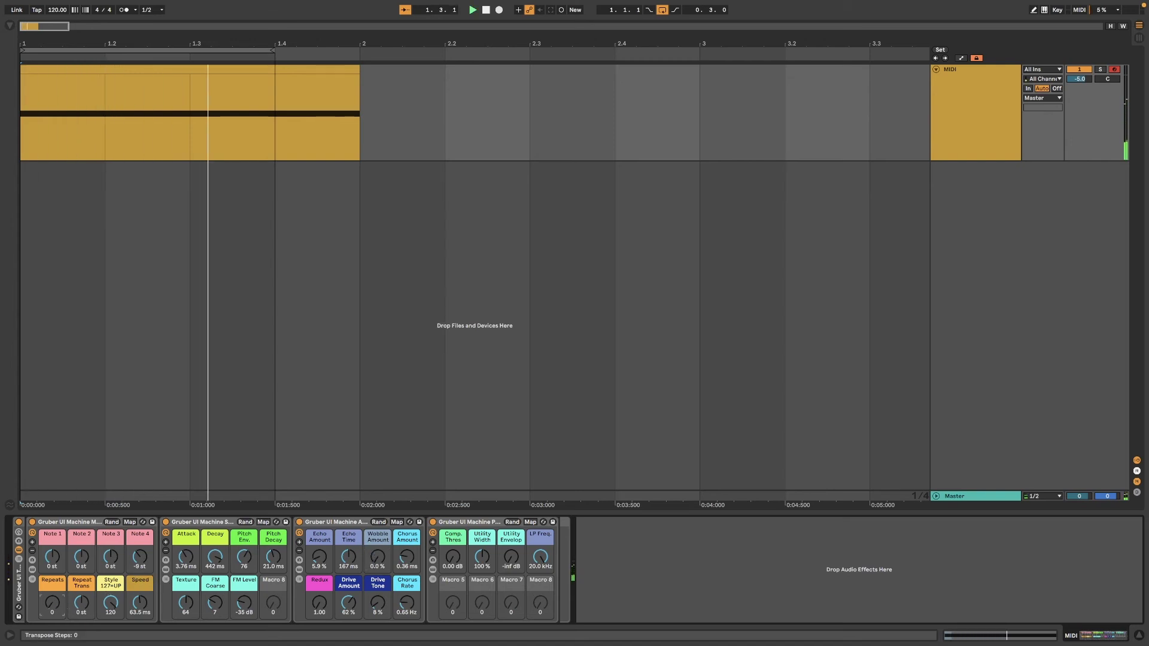
drag(52, 604, 52, 599)
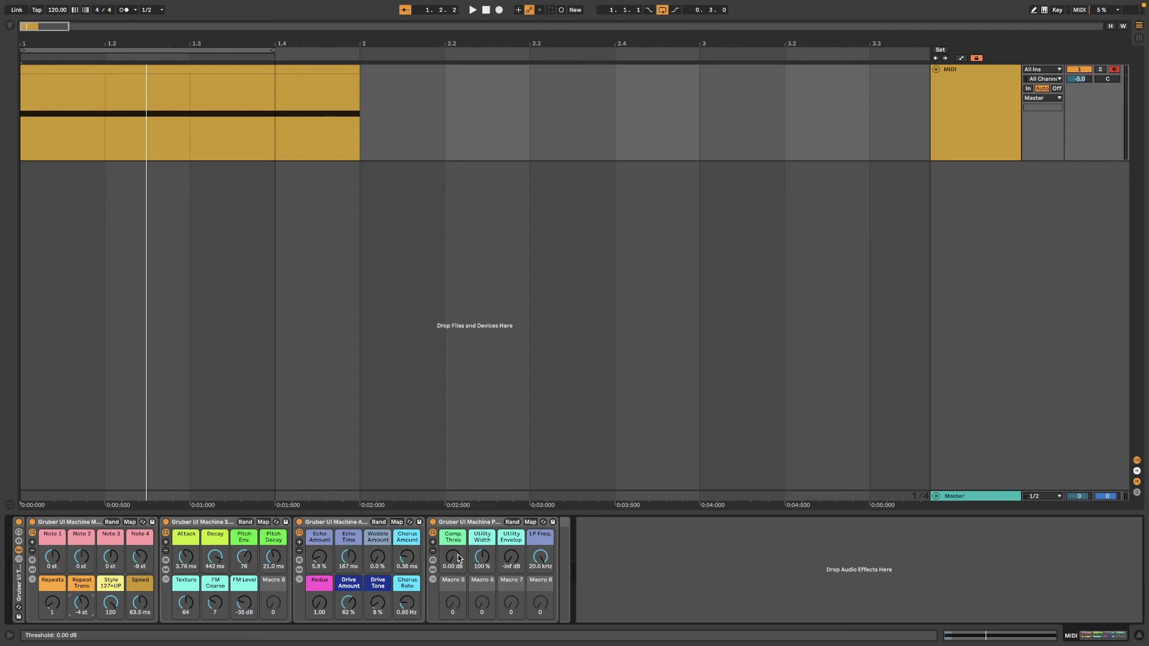
Audition the Comp Thres macro, return it to 0.00 dB, and set Utility Width to 95 %
drag(454, 560, 454, 485)
key(space)
key(space)
key(space)
drag(453, 558, 453, 600)
key(space)
key(space)
key(space)
key(space)
key(space)
key(space)
mouse_move(488, 563)
mouse_down()
mouse_move(488, 592)
mouse_move(488, 565)
mouse_up()
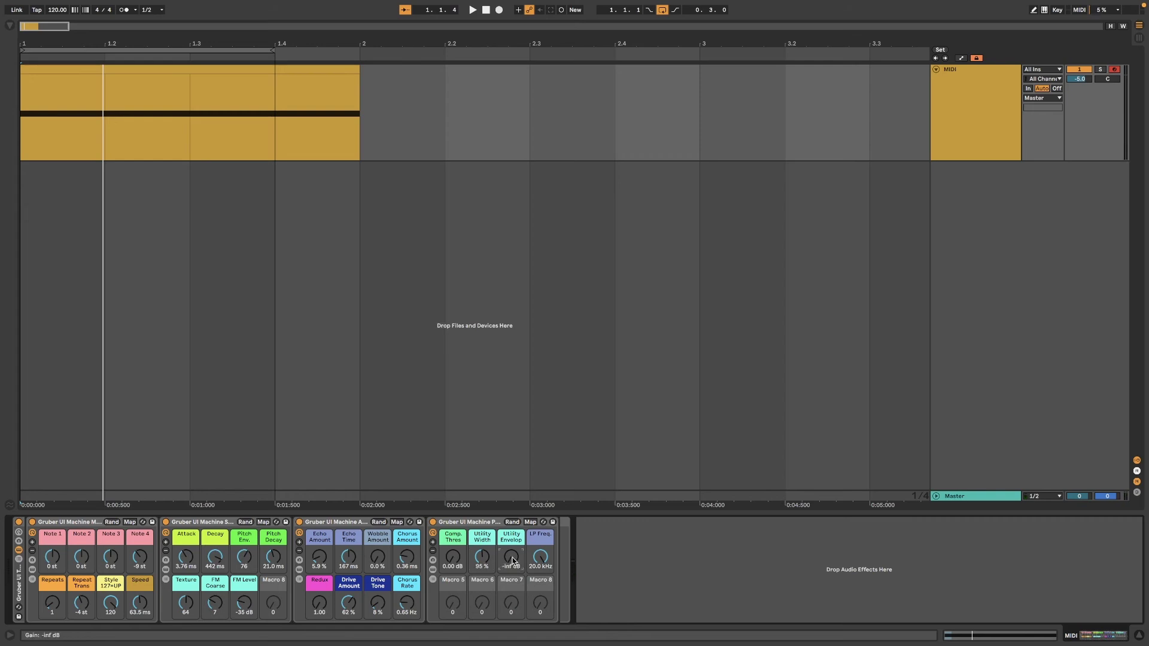
Show the track's automation, draw a Utility Envelope that peaks within the first beat and falls to -inf dB, and play it
key(a)
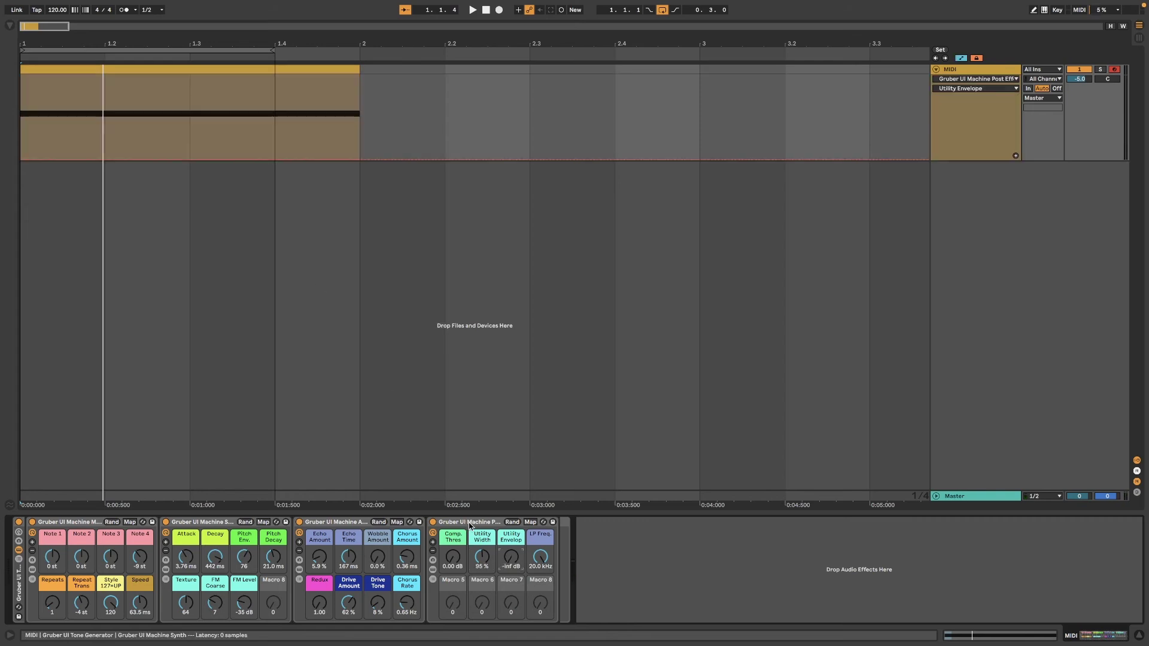
click(105, 142)
drag(53, 142, 21, 159)
mouse_move(105, 140)
mouse_down()
mouse_move(57, 120)
mouse_move(136, 160)
mouse_up()
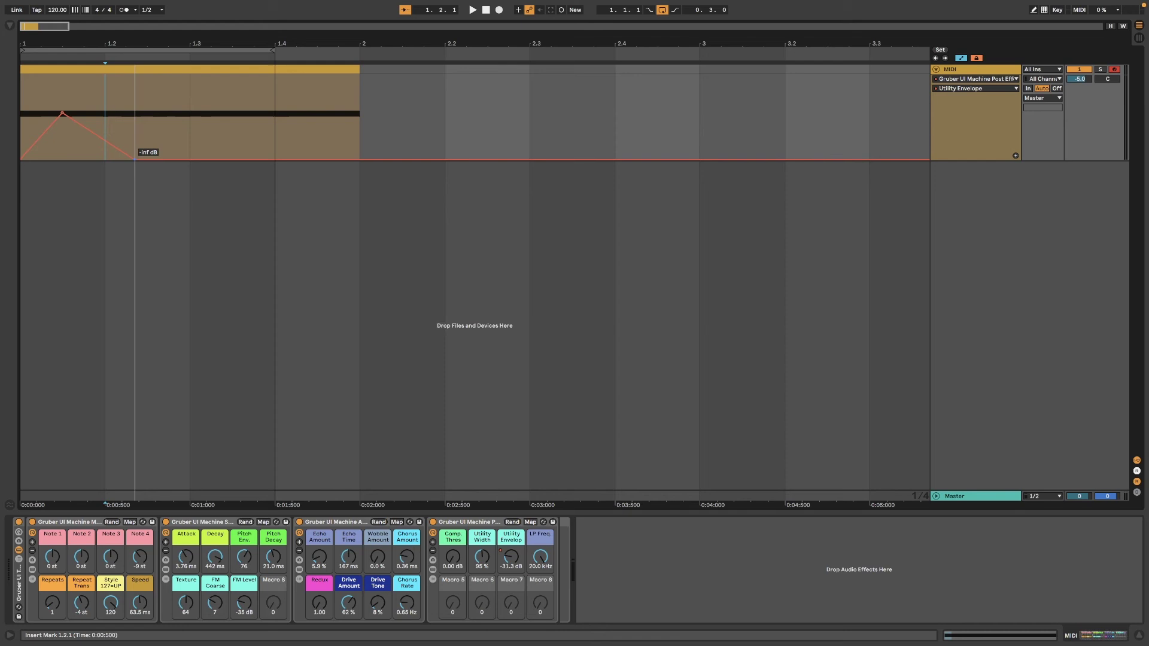
key(Home)
key(space)
Reshape the Utility Envelope with an earlier peak at 0.00 dB and a curved fall ending at beat 1.2
drag(62, 112, 106, 159)
key(super+z)
key(space)
key(space)
key(space)
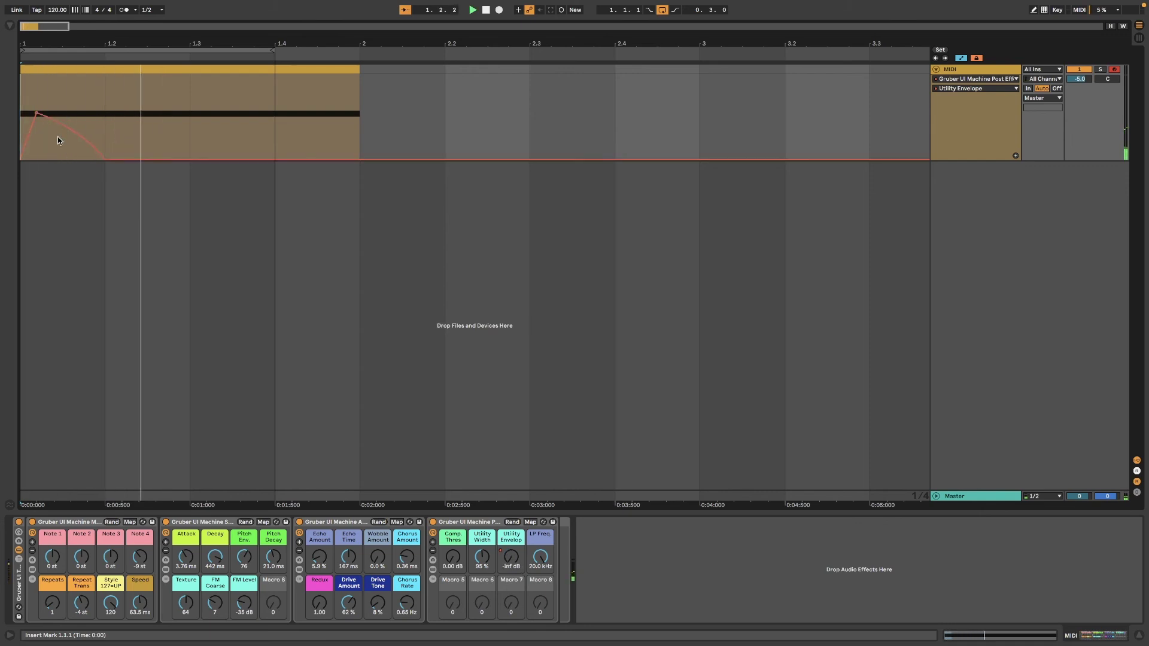
drag(37, 113, 37, 75)
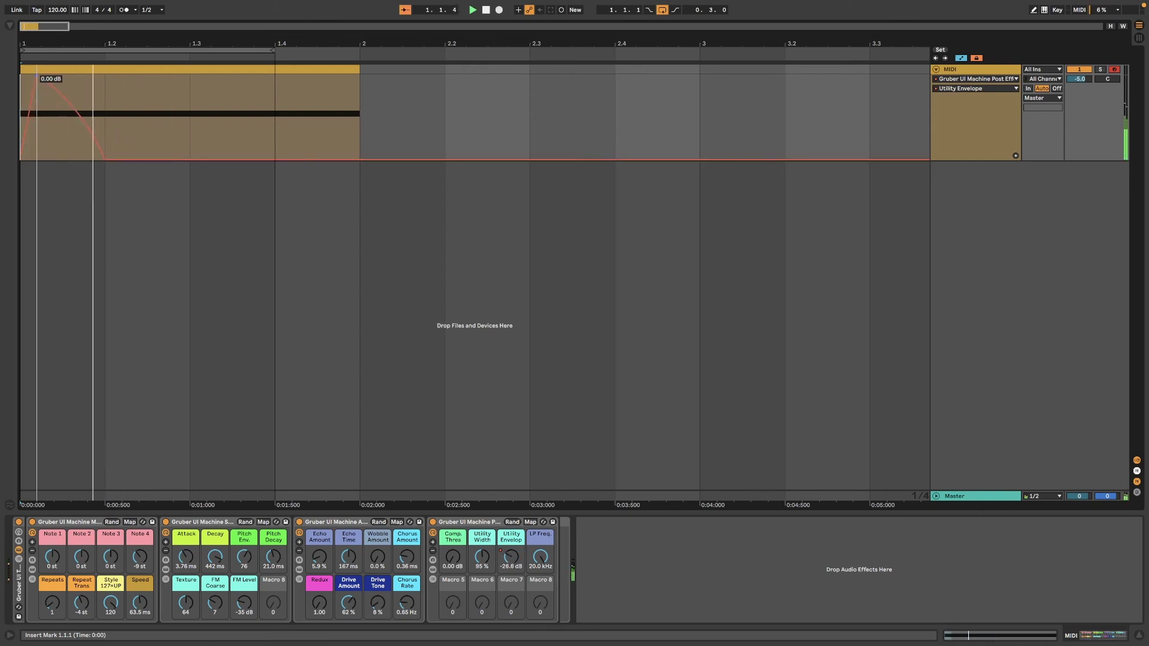
Turn off the grid, raise the start of the Utility Envelope slightly above its minimum, and audition the fade-in
scroll(25, 136, up, 5)
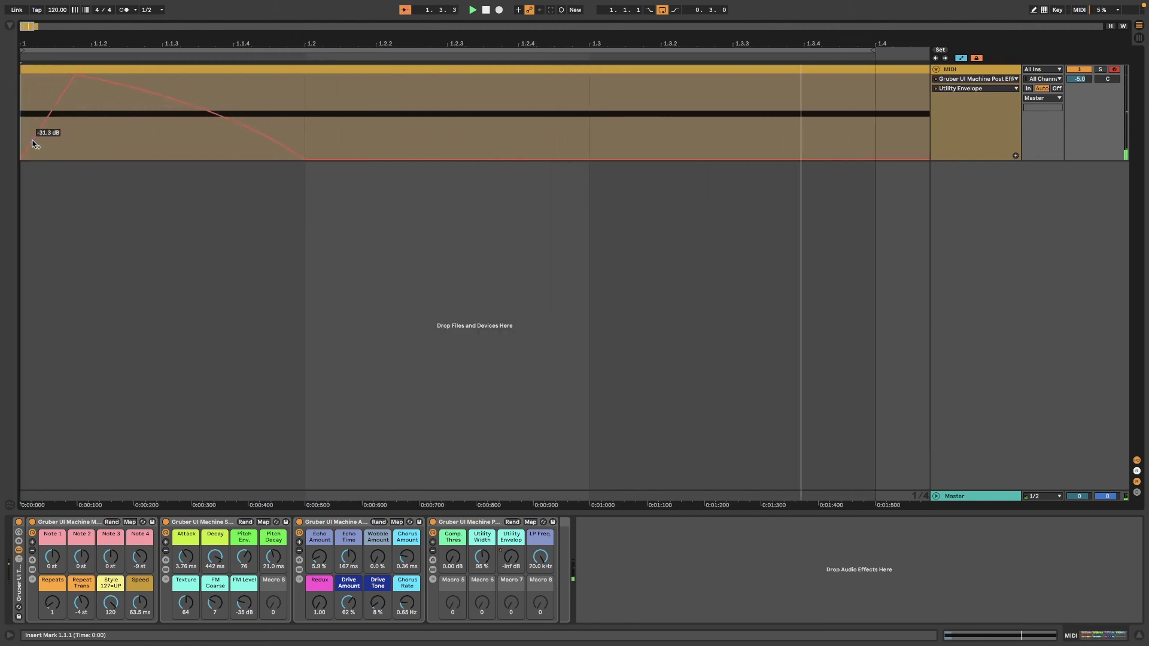
key(b)
click(26, 171)
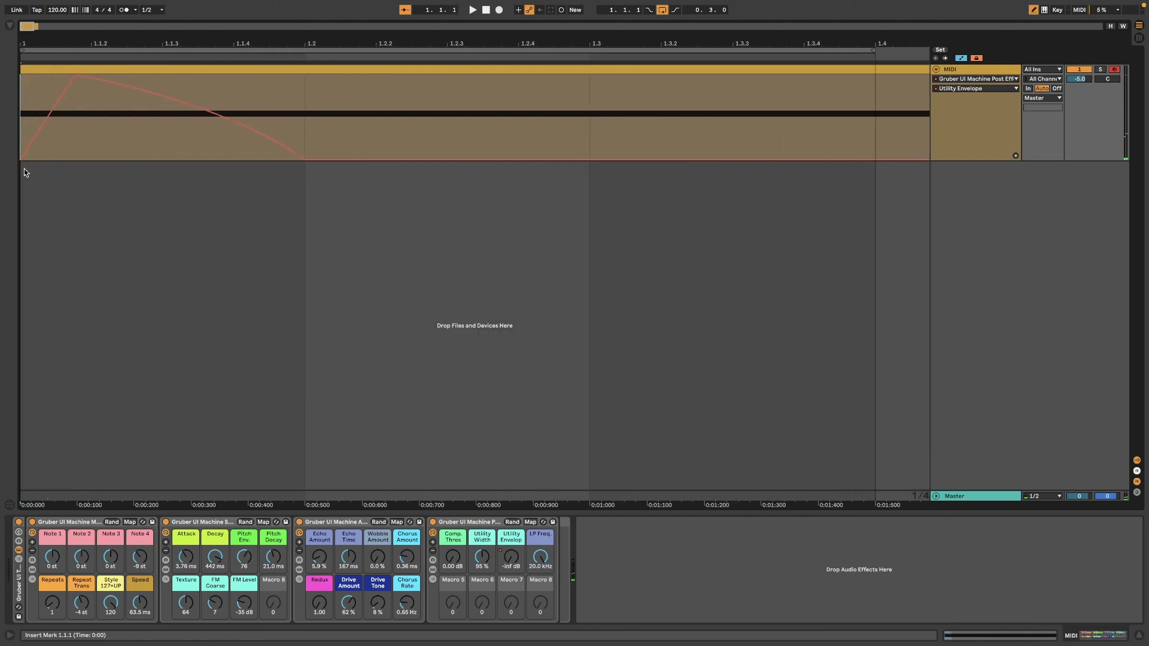
key(super+4)
scroll(24, 157, up, 1)
drag(42, 158, 24, 146)
key(space)
key(b)
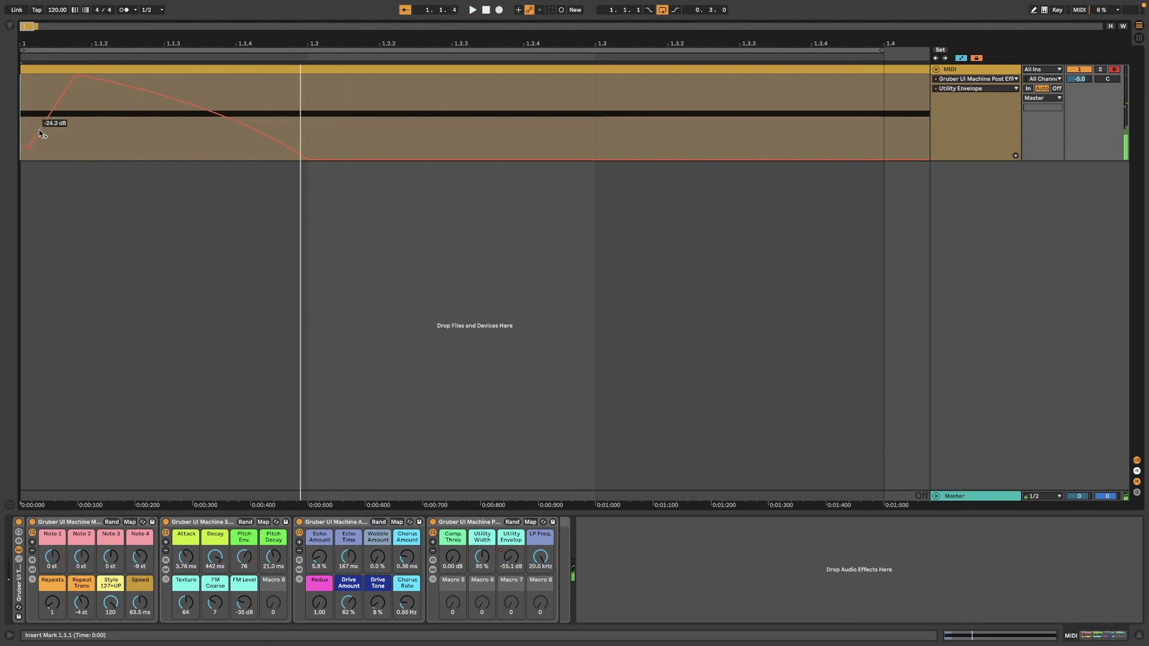
key(space)
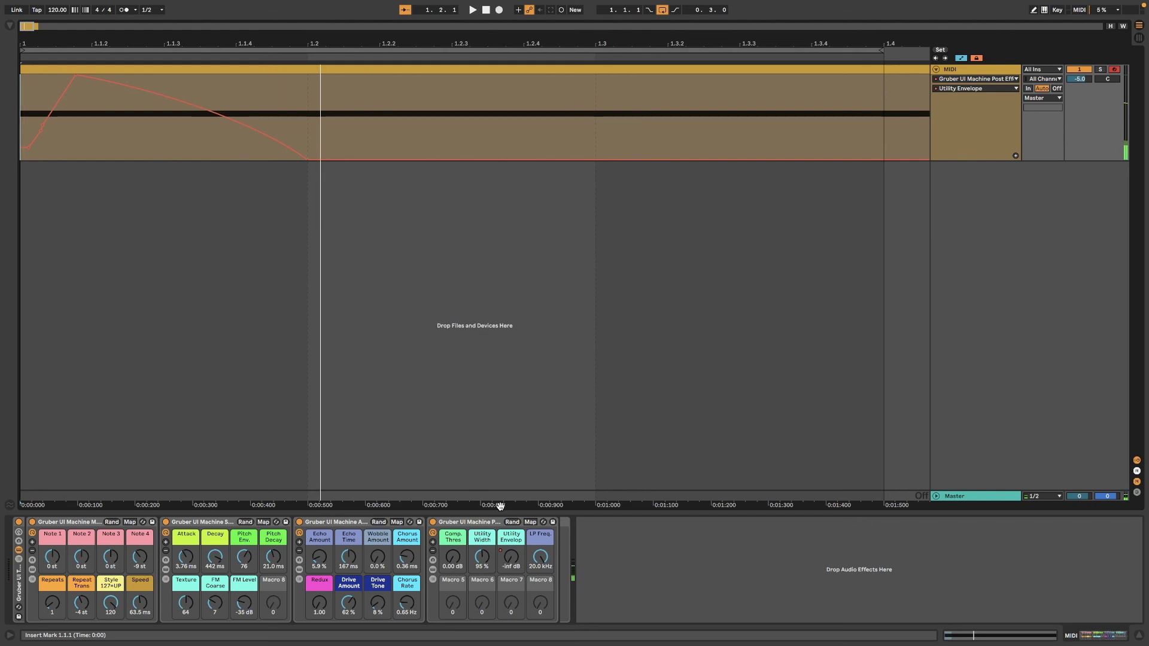
Lower the LP Freq. macro to 1.27 kHz and raise it to 10.8 kHz while auditioning the loop
drag(540, 557, 540, 564)
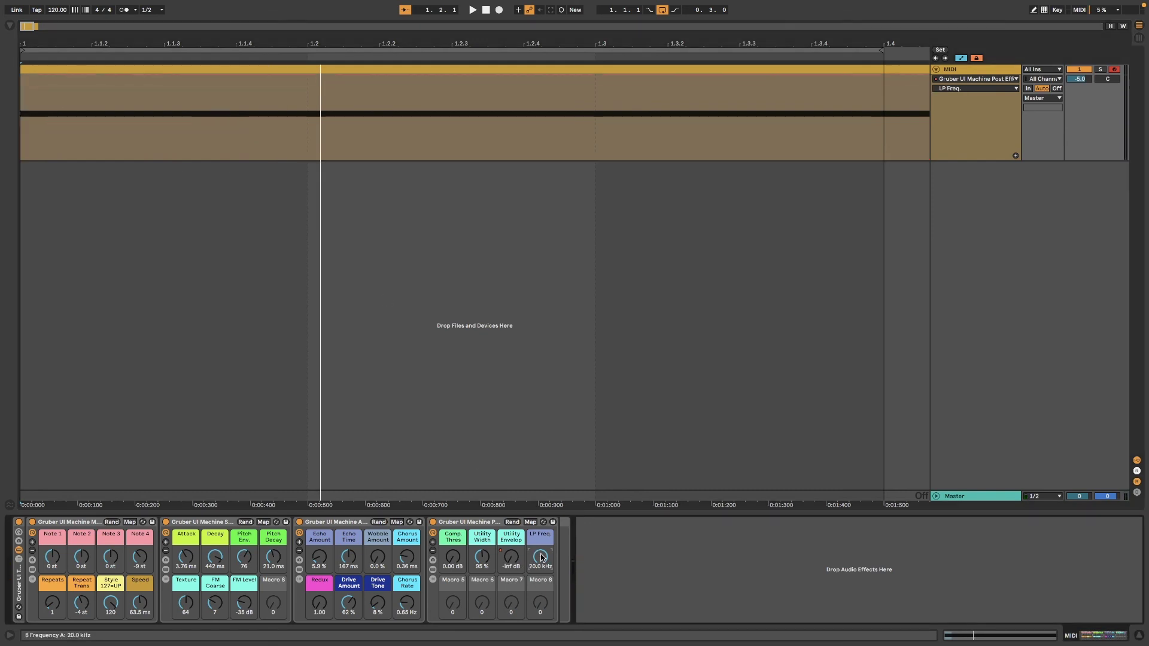
key(space)
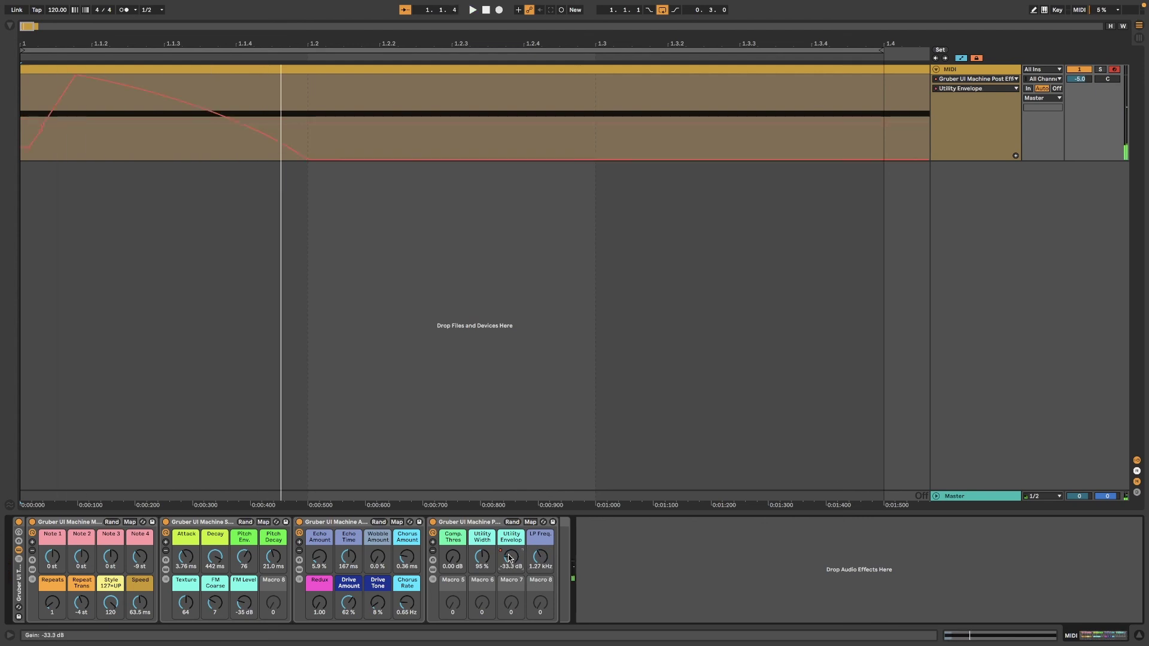
drag(541, 558, 540, 527)
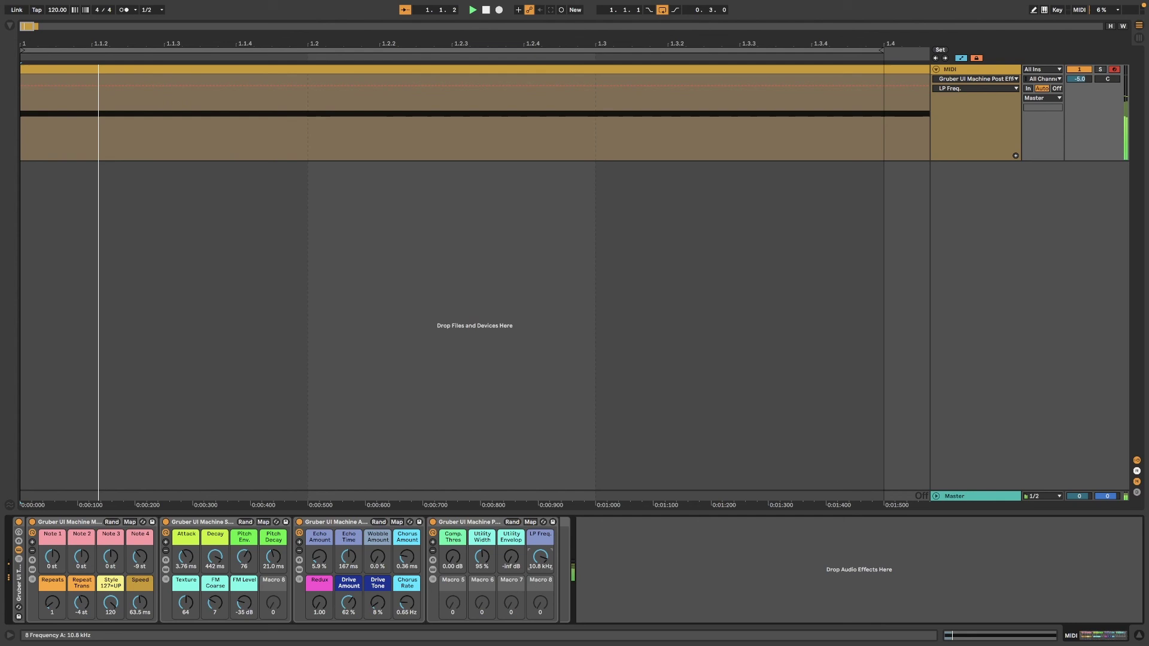